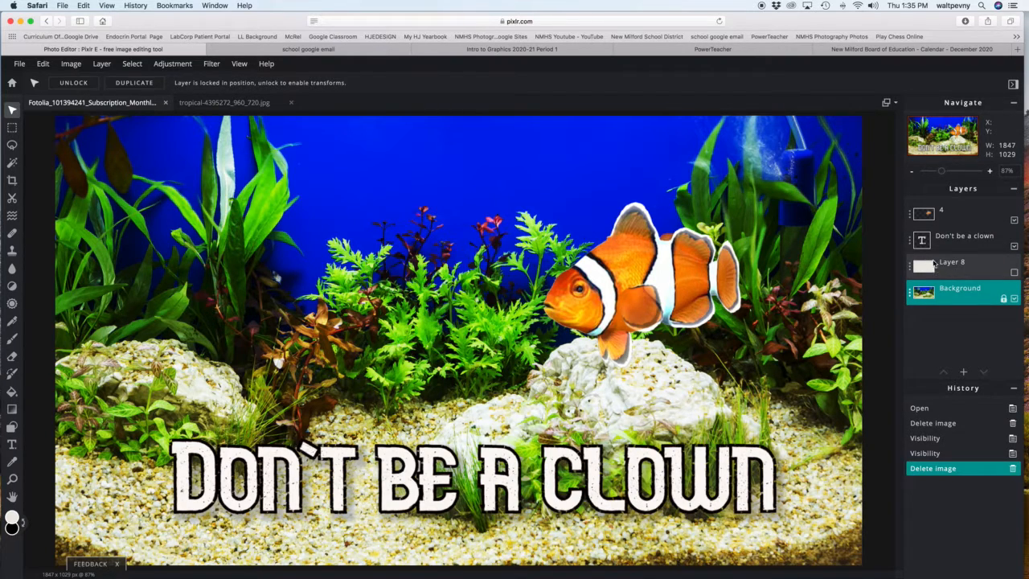
# - Delete the hidden Layer 8 from the aquarium image
pyautogui.click(911, 269)
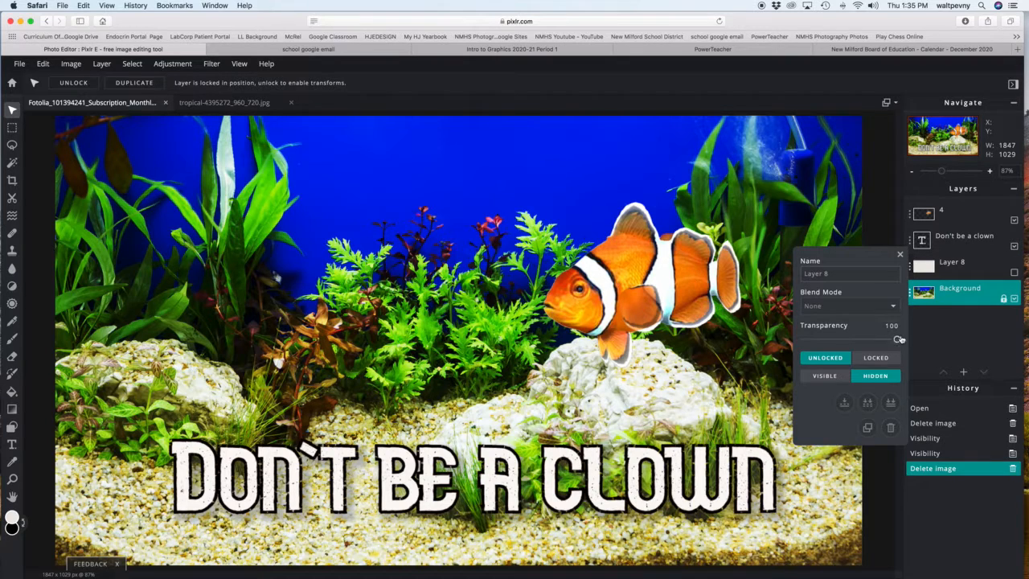
pyautogui.click(890, 427)
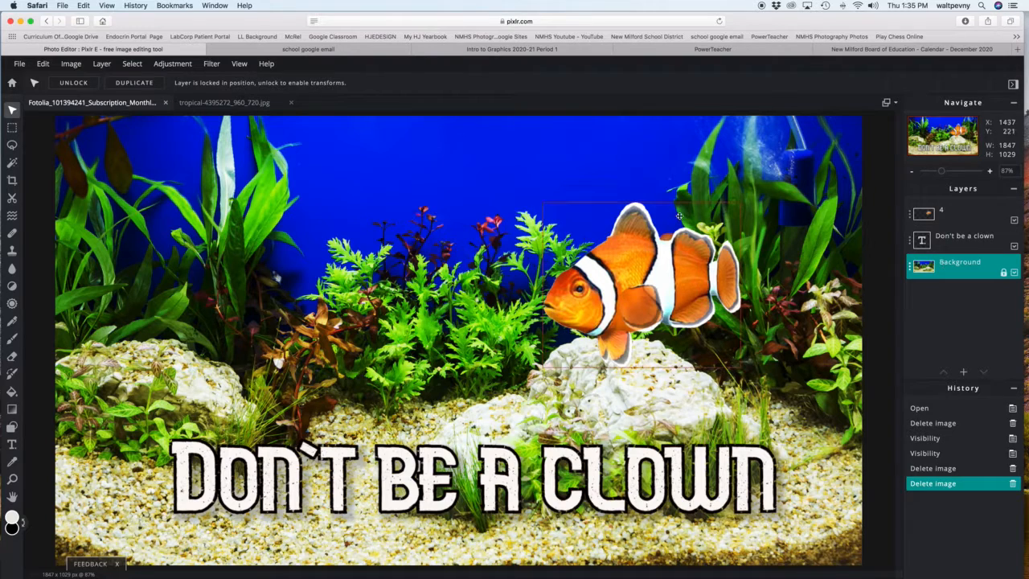
# - Lasso loosely around the fish in tropical-4395272_960_720.jpg, copy it and paste it into the aquarium image
pyautogui.click(207, 102)
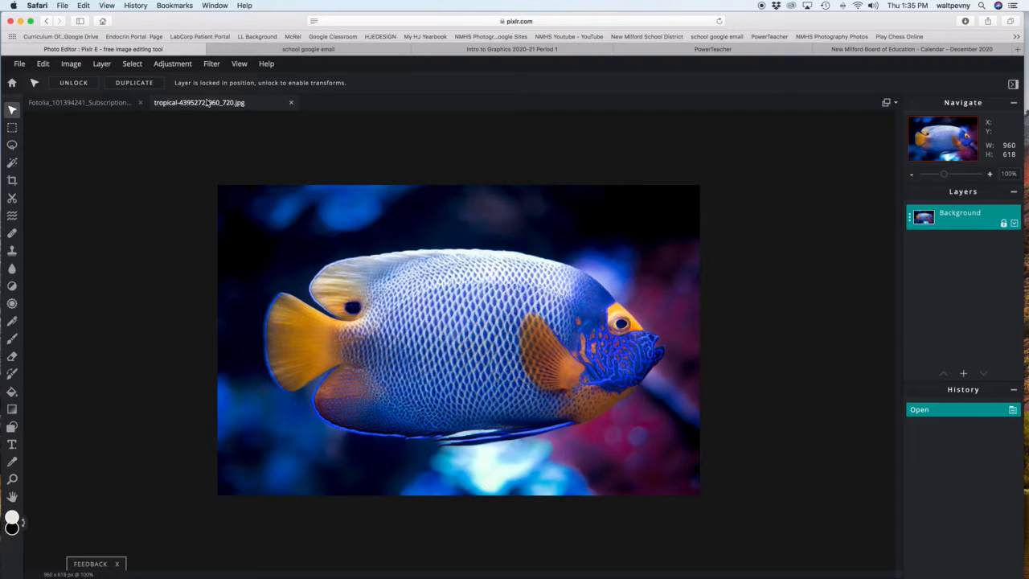
pyautogui.click(12, 147)
pyautogui.moveTo(439, 237)
pyautogui.mouseDown()
pyautogui.moveTo(349, 243)
pyautogui.moveTo(275, 281)
pyautogui.moveTo(259, 303)
pyautogui.moveTo(258, 343)
pyautogui.moveTo(284, 402)
pyautogui.moveTo(317, 430)
pyautogui.moveTo(478, 458)
pyautogui.moveTo(553, 454)
pyautogui.moveTo(650, 412)
pyautogui.moveTo(673, 351)
pyautogui.moveTo(666, 323)
pyautogui.moveTo(625, 276)
pyautogui.moveTo(501, 237)
pyautogui.mouseUp()
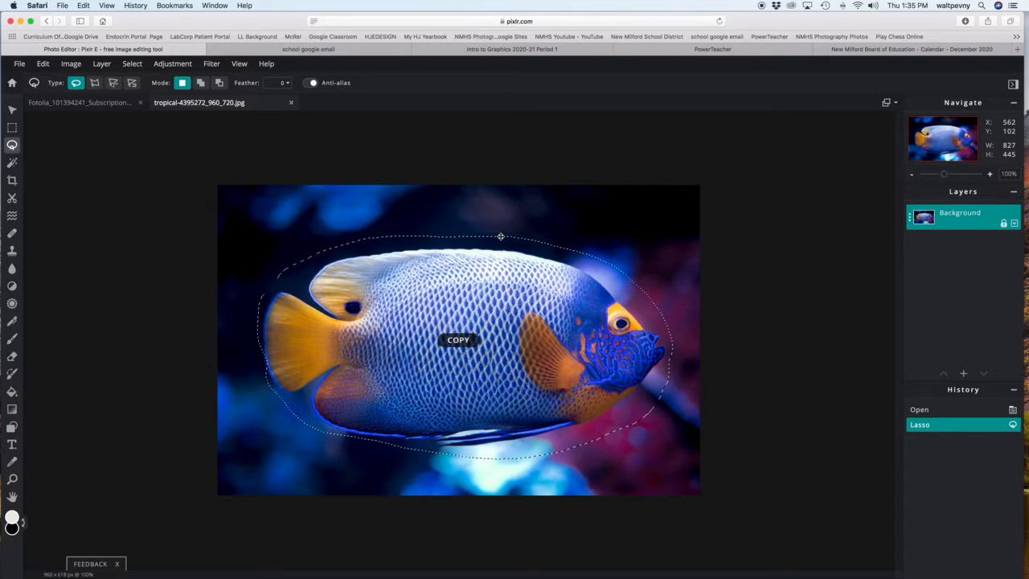
pyautogui.click(108, 103)
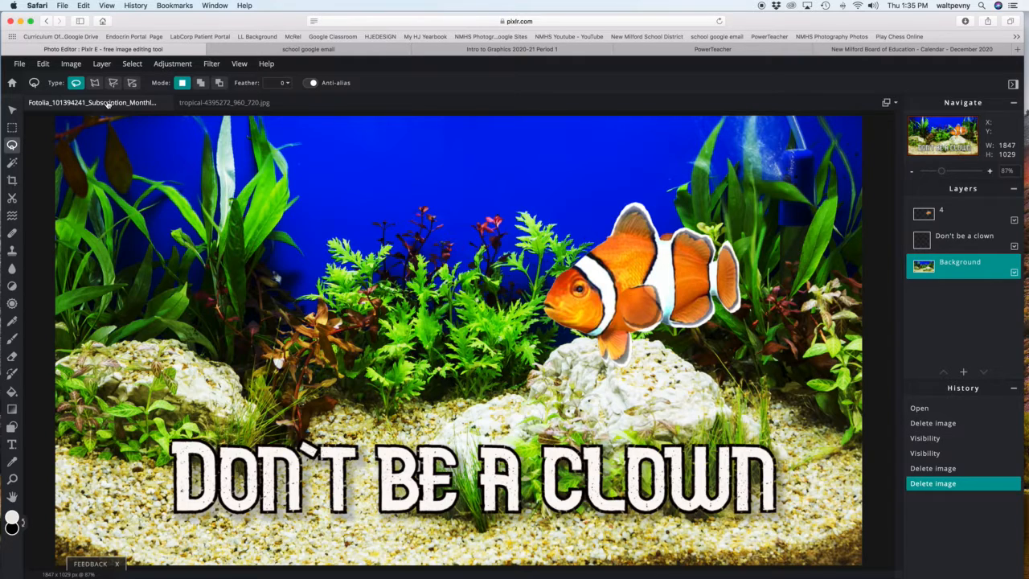
pyautogui.press('super+v')
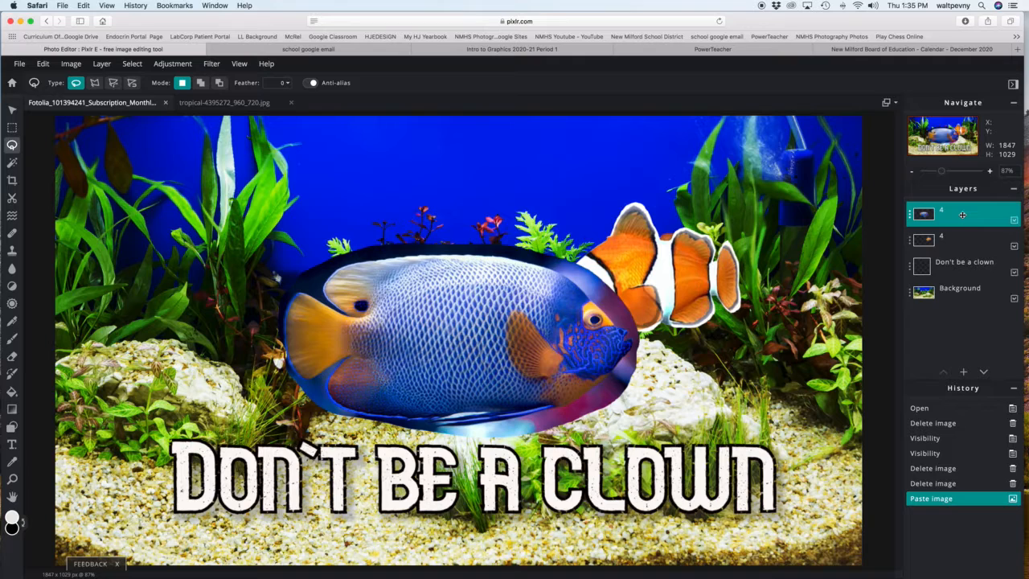
# - On the pasted fish layer, lasso the leftover background above the blue fish's forehead, clear it and deselect
pyautogui.click(957, 263)
pyautogui.click(958, 286)
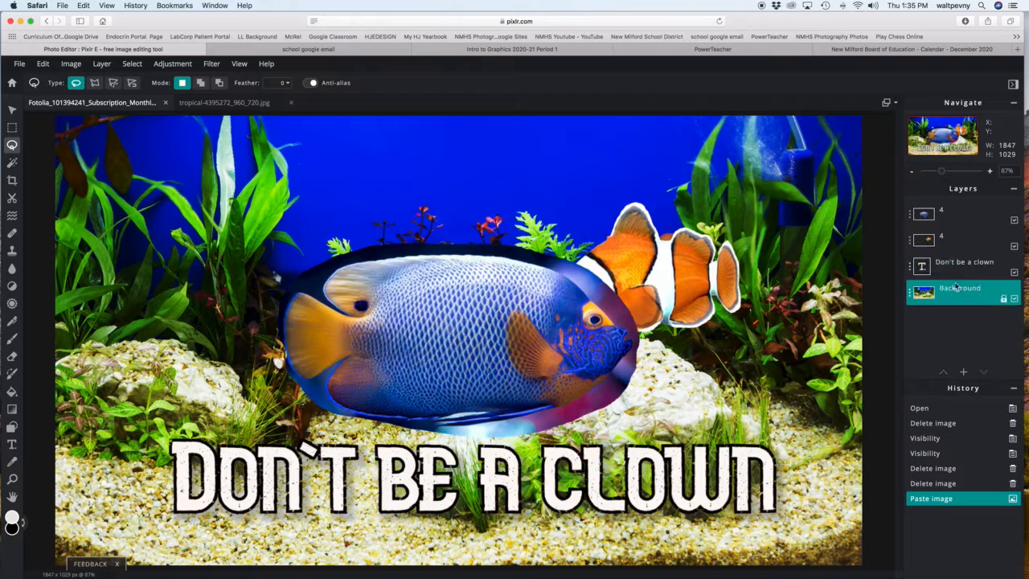
pyautogui.click(963, 210)
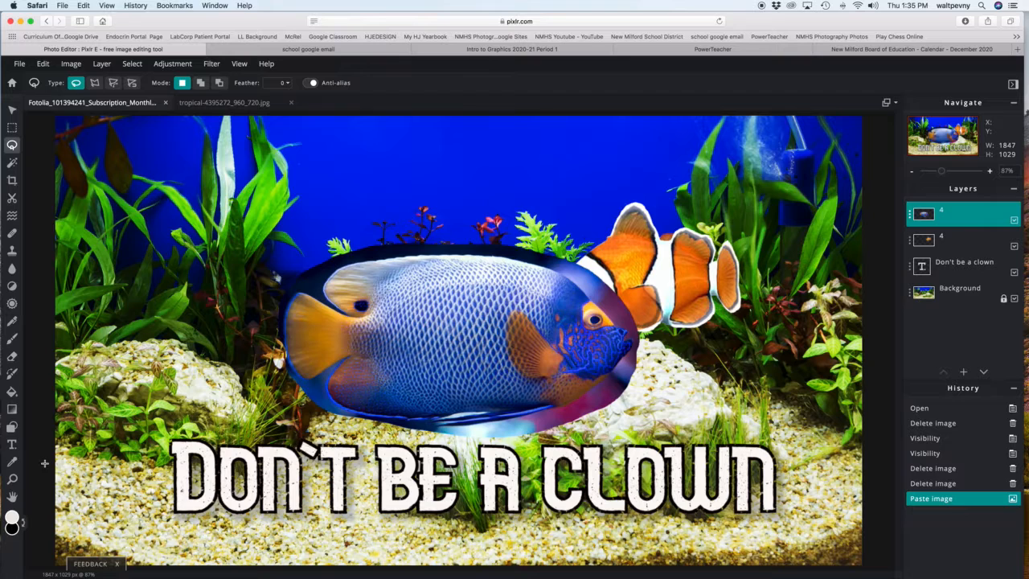
pyautogui.click(12, 478)
pyautogui.click(405, 300)
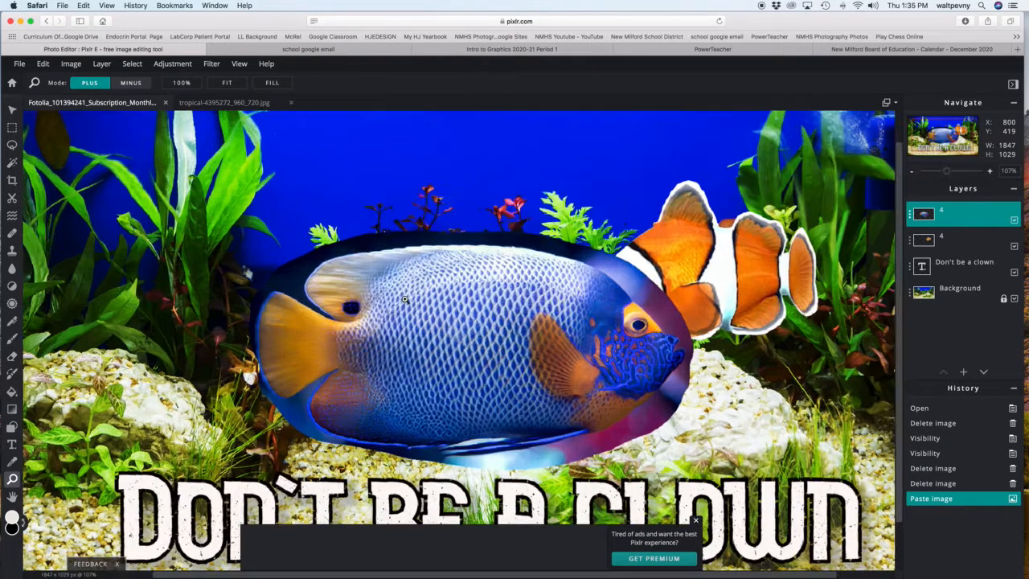
pyautogui.click(464, 291)
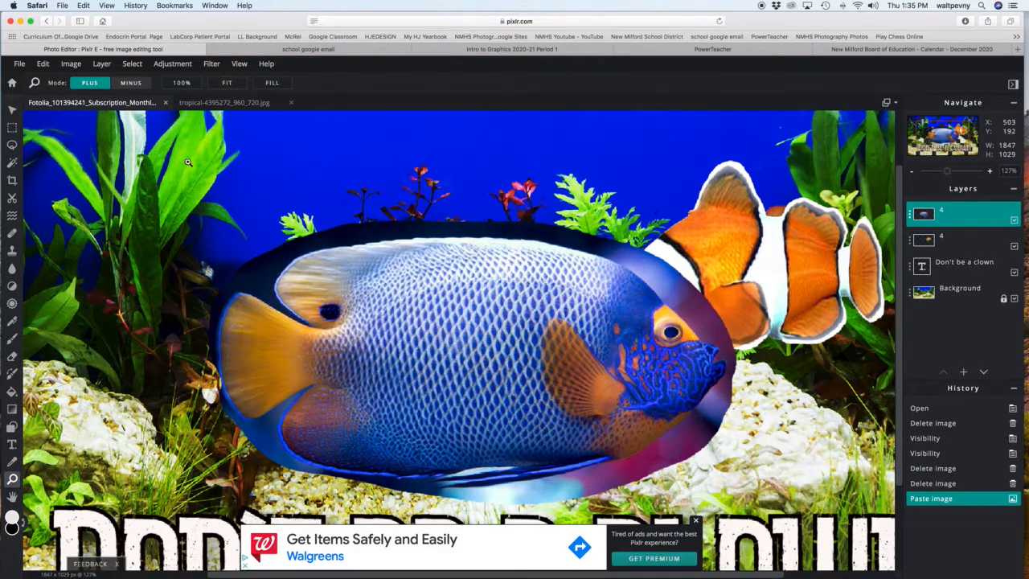
pyautogui.click(12, 145)
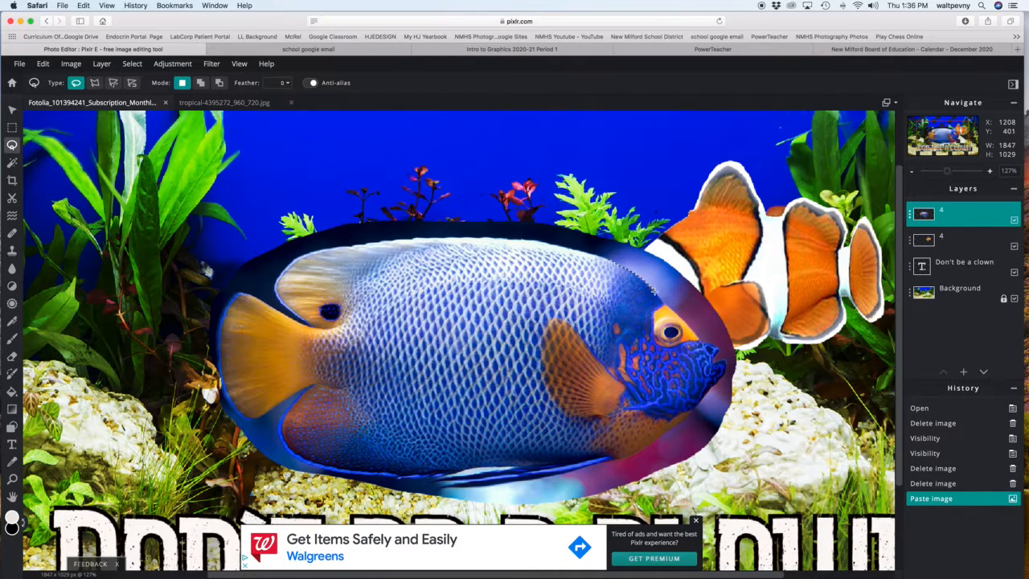
pyautogui.moveTo(661, 299)
pyautogui.mouseDown()
pyautogui.moveTo(687, 291)
pyautogui.moveTo(653, 225)
pyautogui.moveTo(629, 230)
pyautogui.mouseUp()
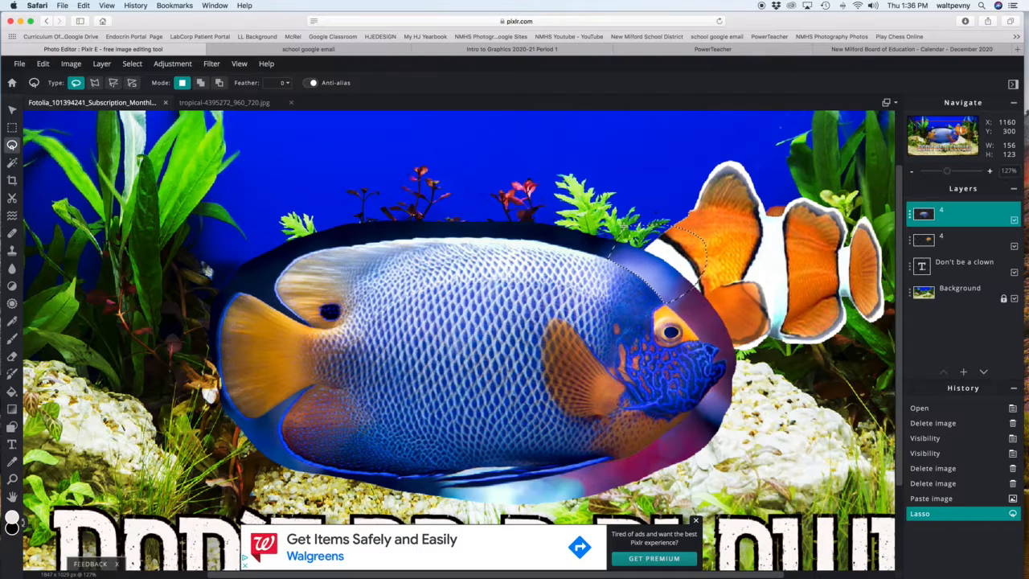
pyautogui.press('Delete')
pyautogui.click(618, 208)
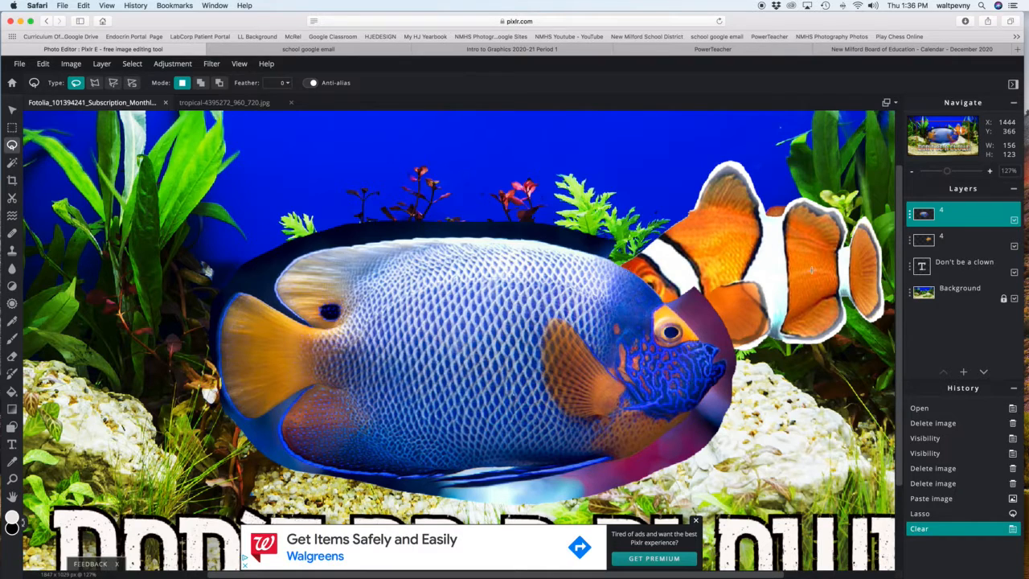
# - Add an empty layer, fill it with off-white and place it between the text layer and the Background
pyautogui.click(964, 374)
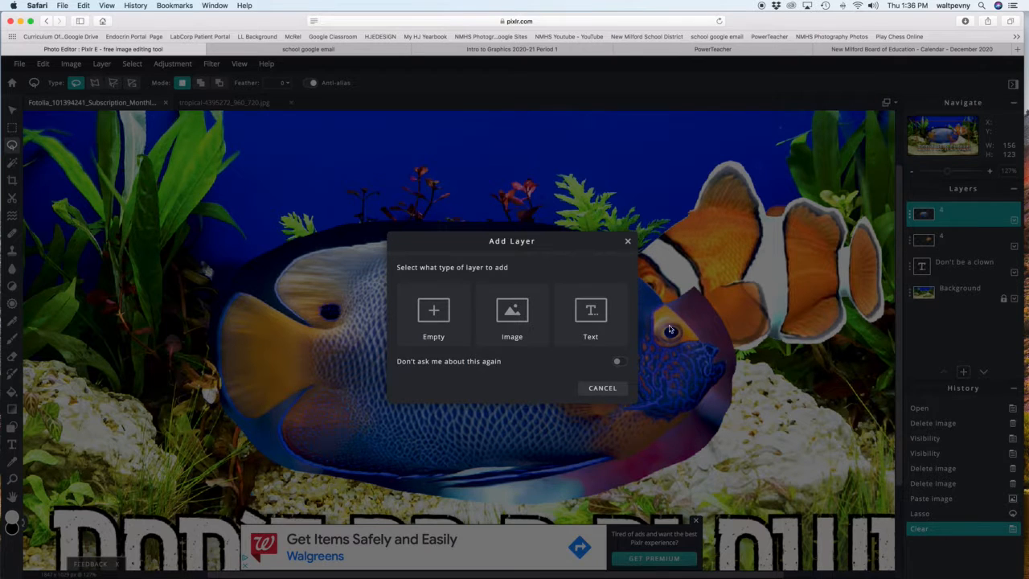
pyautogui.click(442, 318)
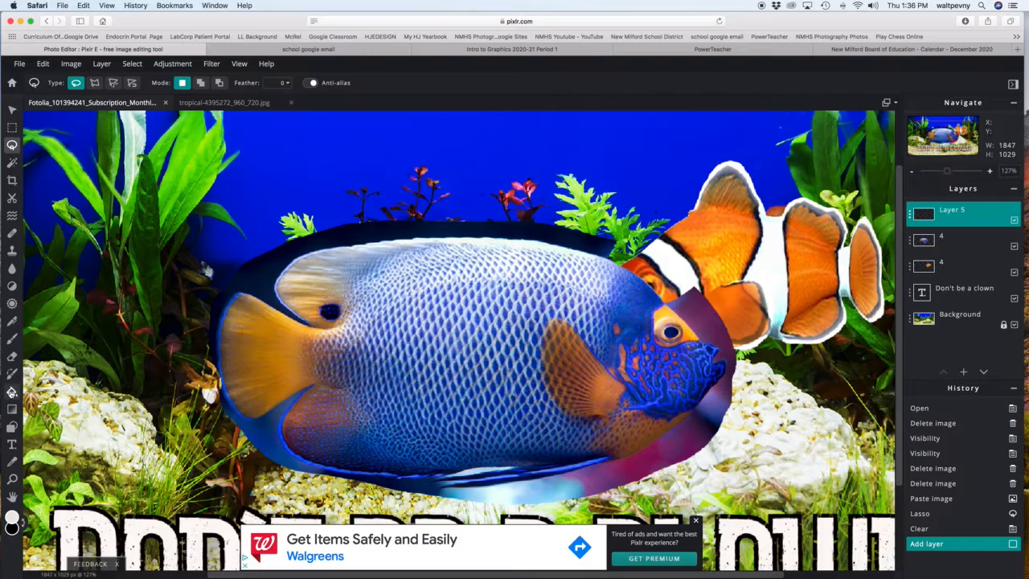
pyautogui.click(12, 392)
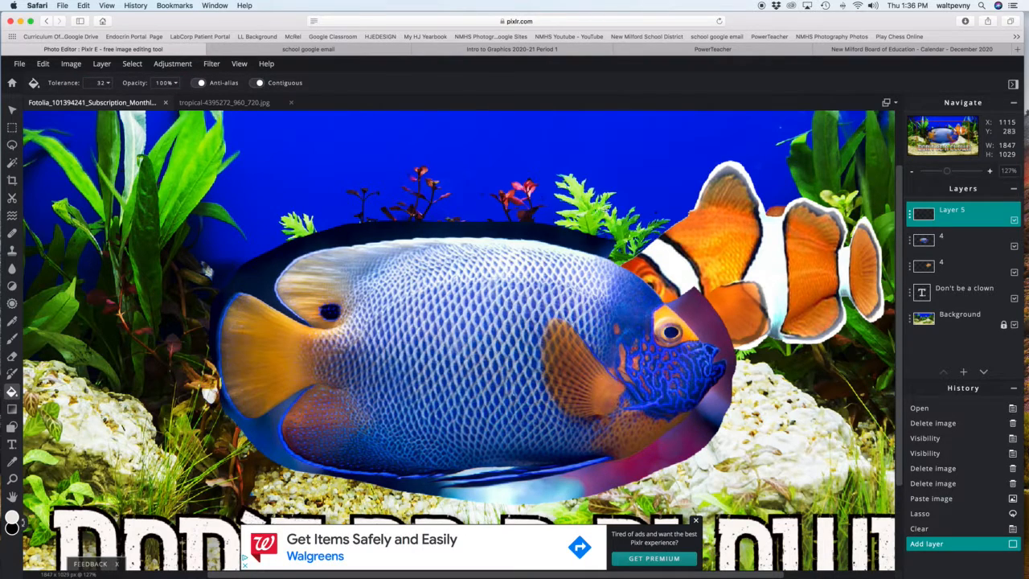
pyautogui.click(250, 172)
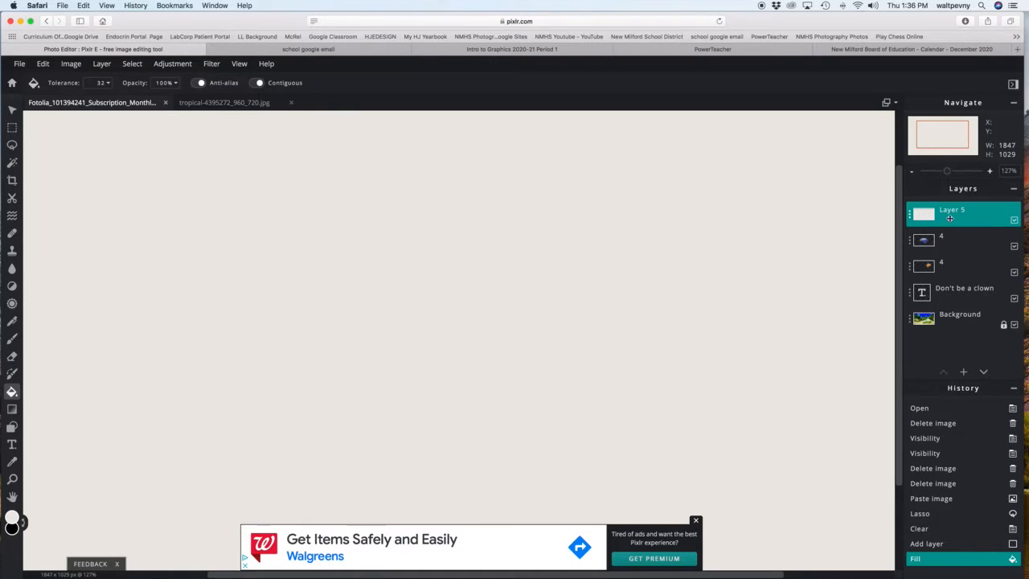
pyautogui.moveTo(952, 213); pyautogui.dragTo(957, 295)
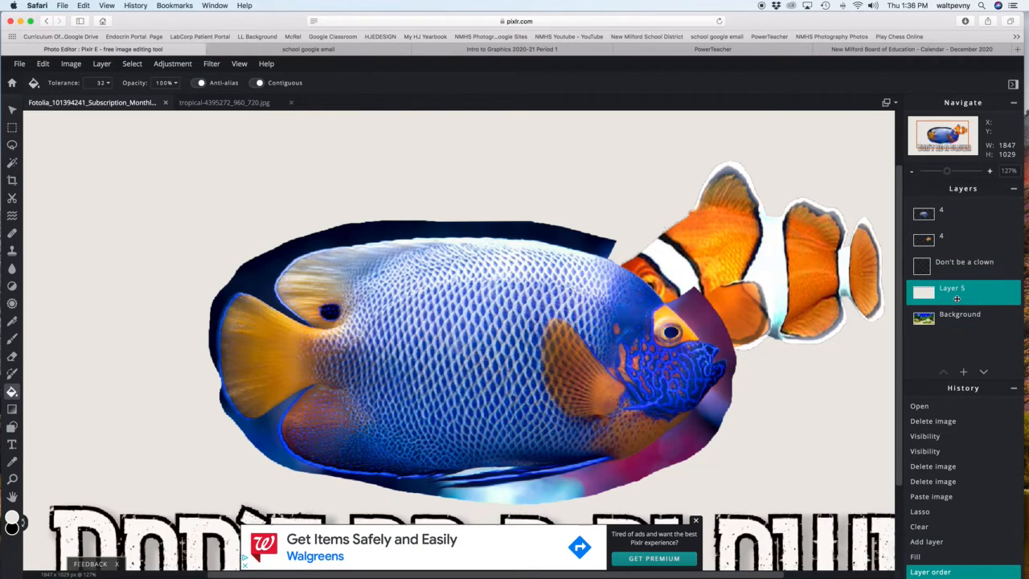
# - Move the blue fish layer away from the clownfish, to about left 319 and top 201
pyautogui.click(956, 214)
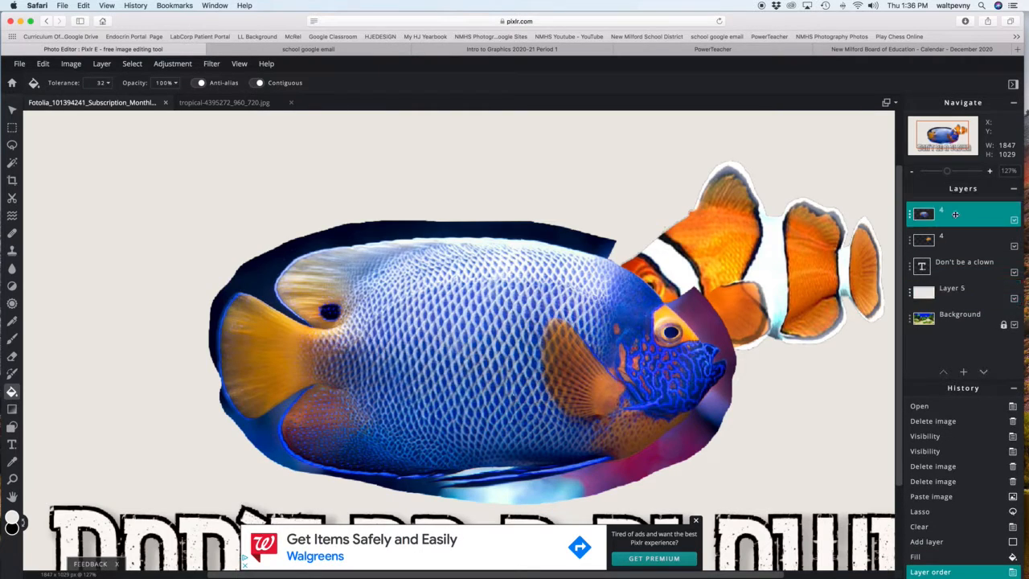
pyautogui.press('v')
pyautogui.moveTo(504, 291); pyautogui.dragTo(351, 218)
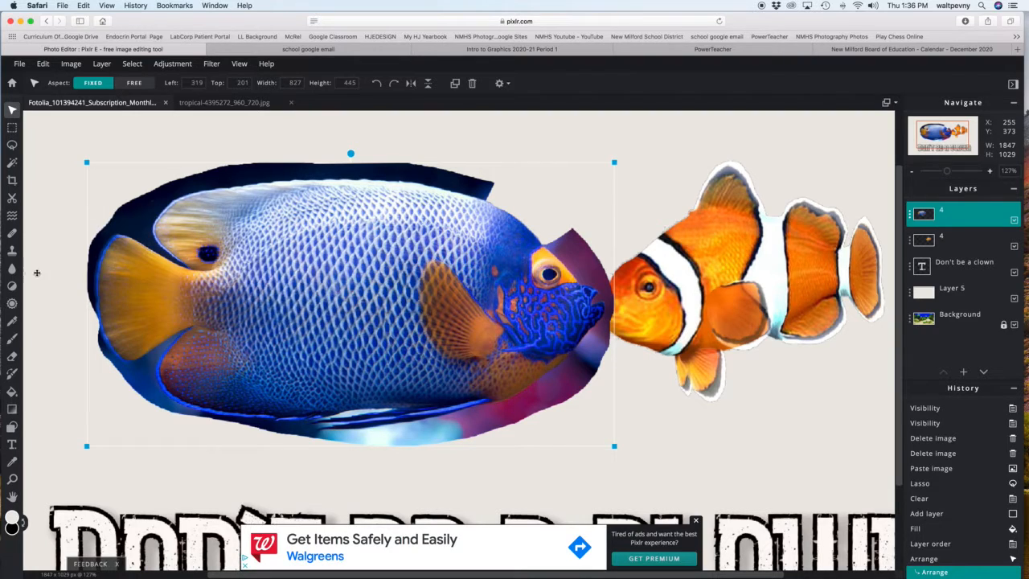
# - Blur the upper edge of the blue fish's head with a hard 30 px brush at 2% softness and strength 40
pyautogui.click(13, 270)
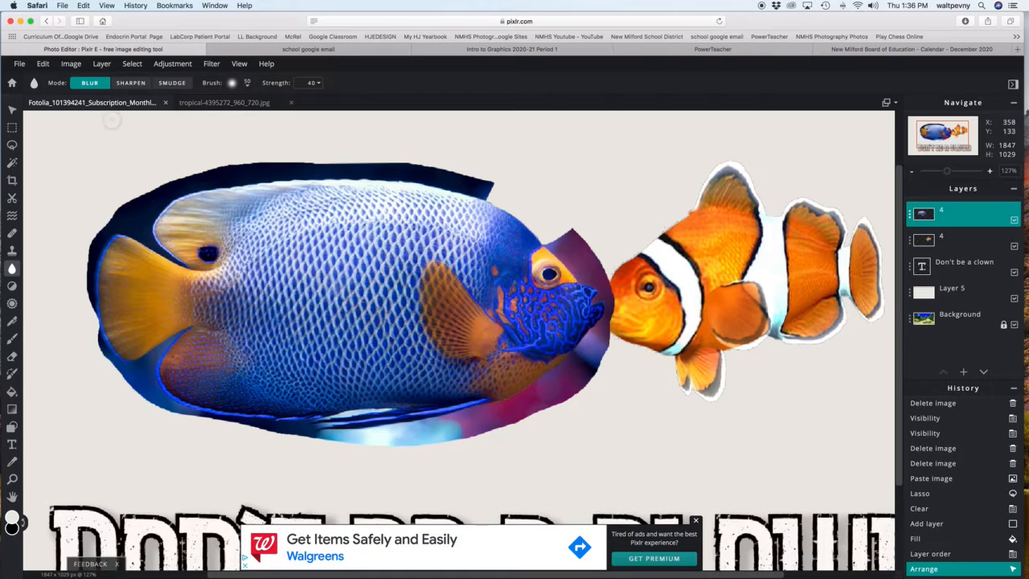
pyautogui.click(247, 83)
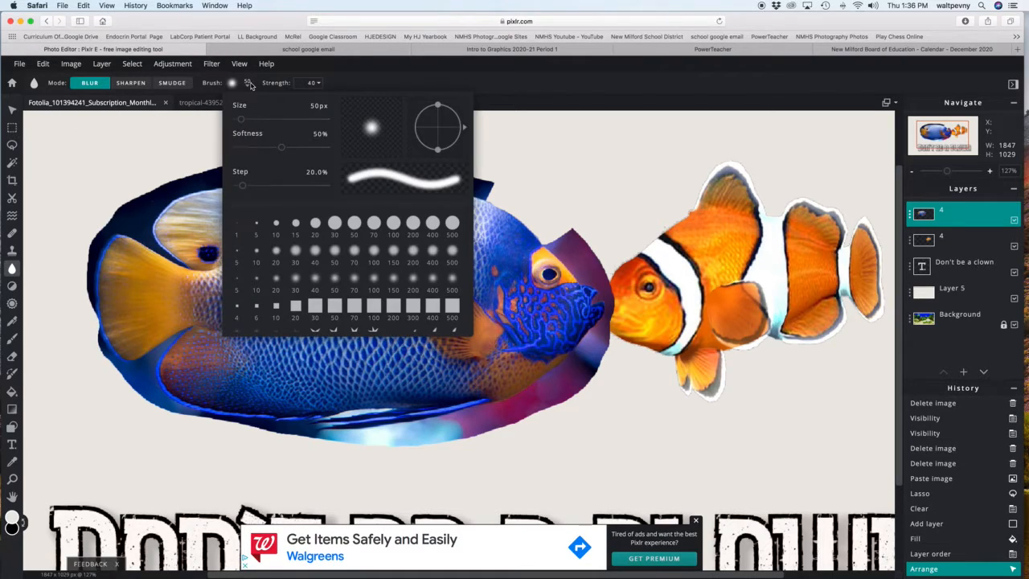
pyautogui.click(336, 223)
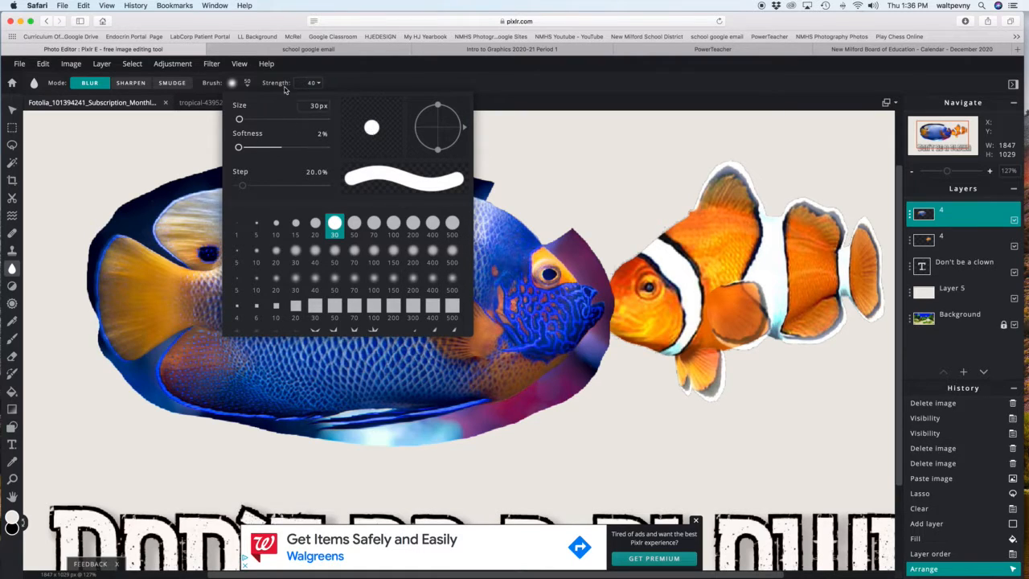
pyautogui.click(247, 85)
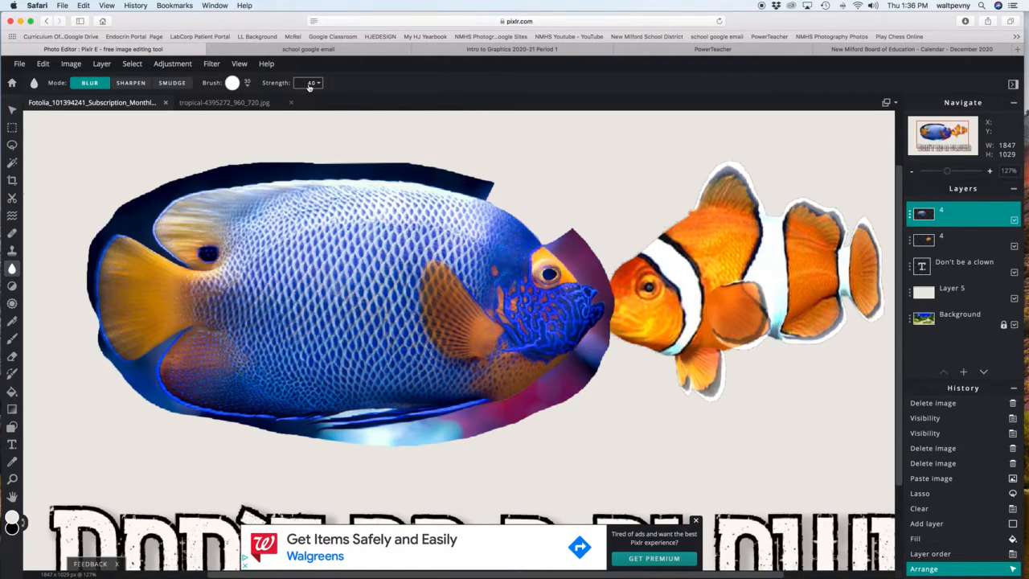
pyautogui.moveTo(495, 197); pyautogui.dragTo(547, 228)
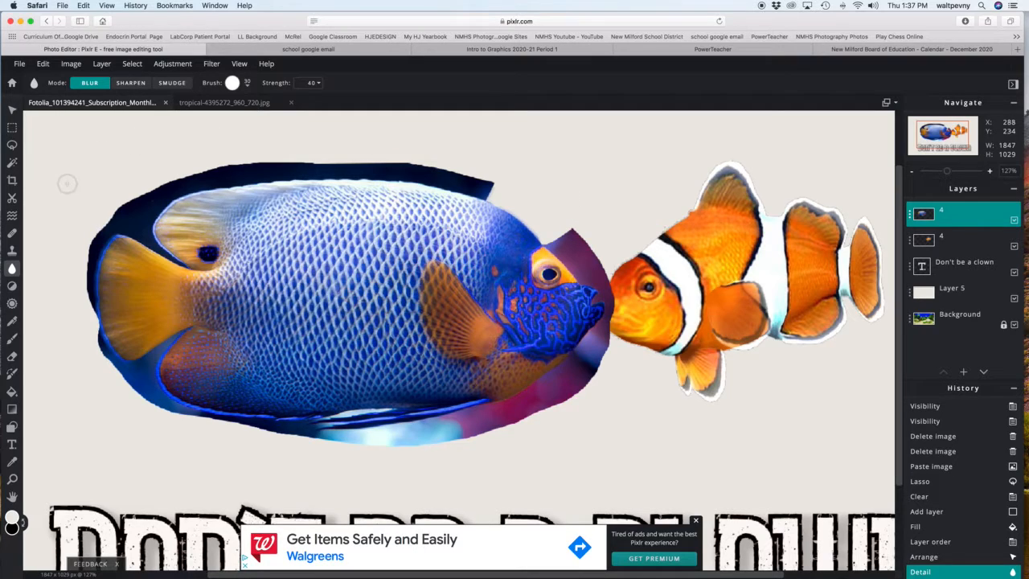
# - Lasso the dark leftover background above the front half of the blue fish's back and clear it
pyautogui.click(11, 146)
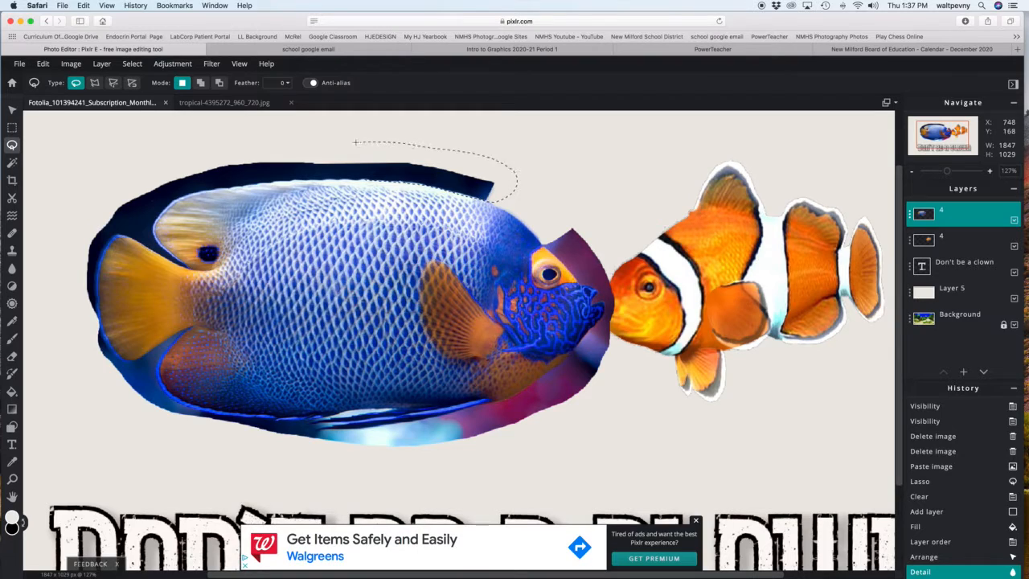
pyautogui.moveTo(335, 143); pyautogui.dragTo(334, 143)
pyautogui.press('Delete')
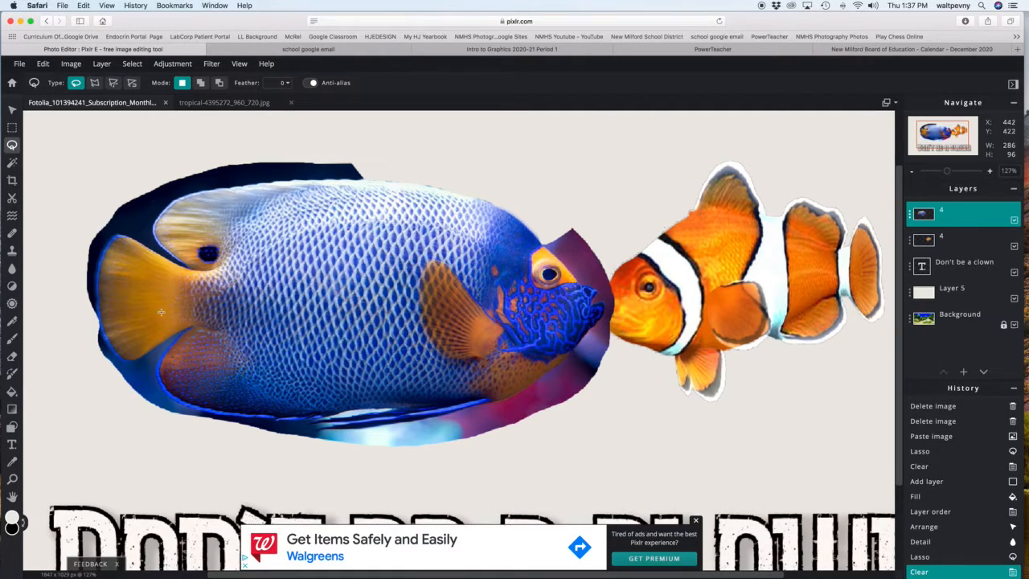
# - Erase the remaining fringe along the front of the blue fish's upper back with a hard 50 px eraser at 2% softness
pyautogui.click(13, 357)
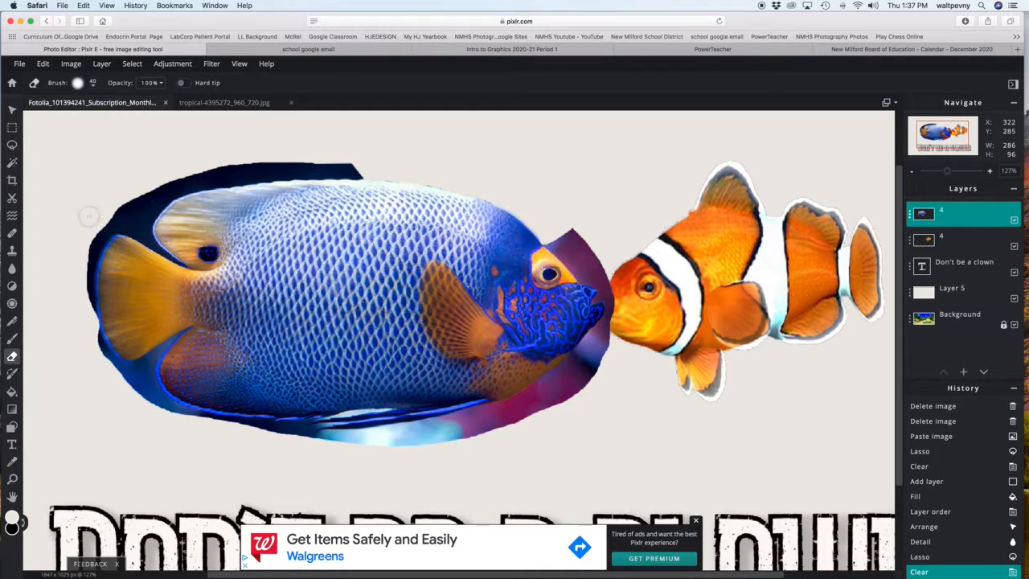
pyautogui.click(91, 84)
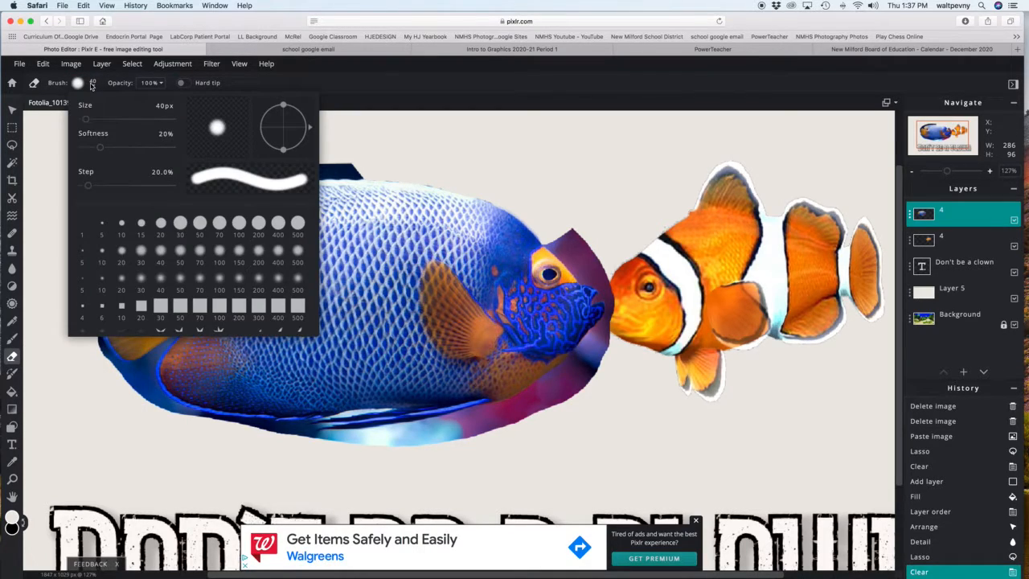
pyautogui.click(199, 224)
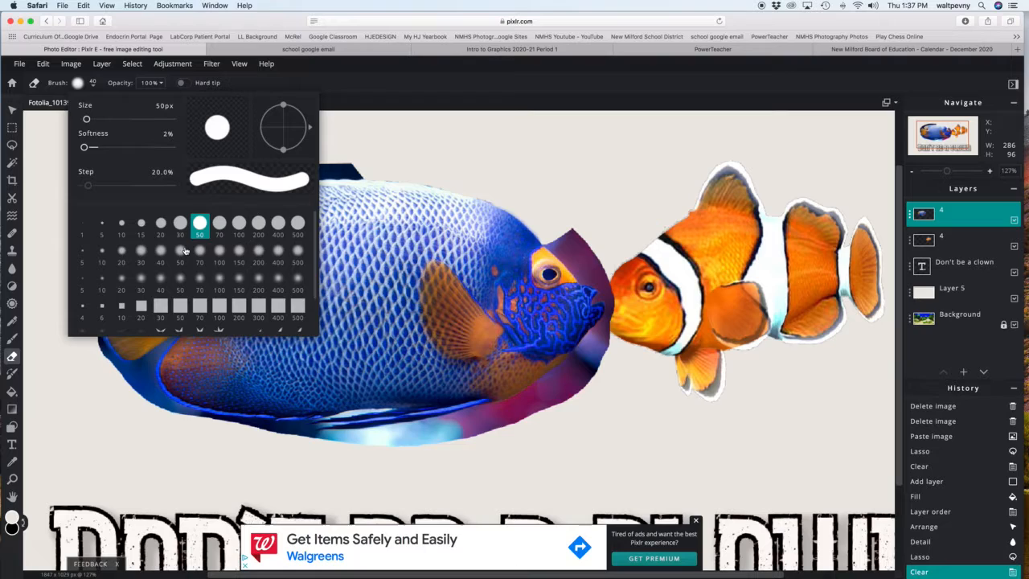
pyautogui.click(93, 86)
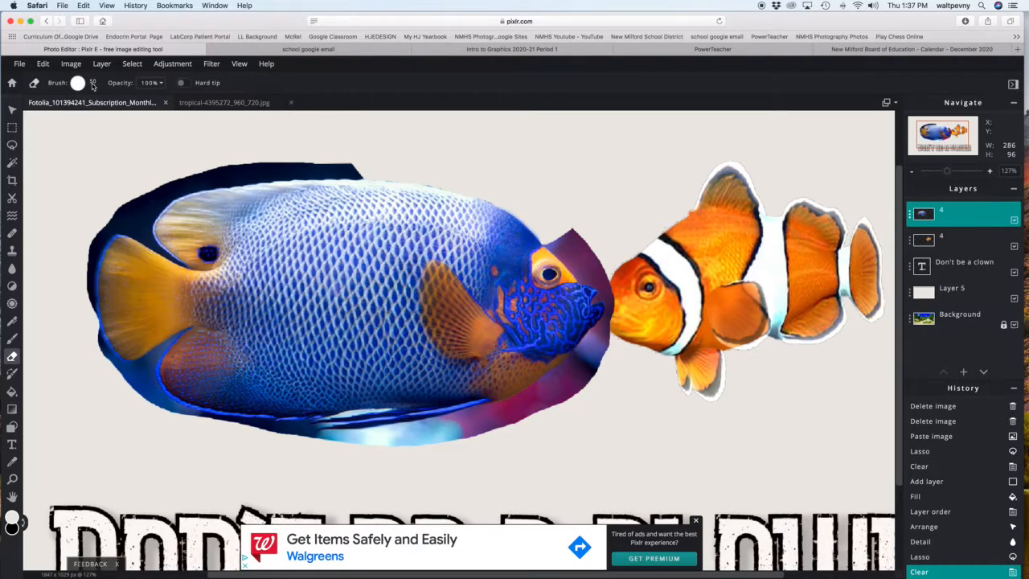
pyautogui.click(498, 188)
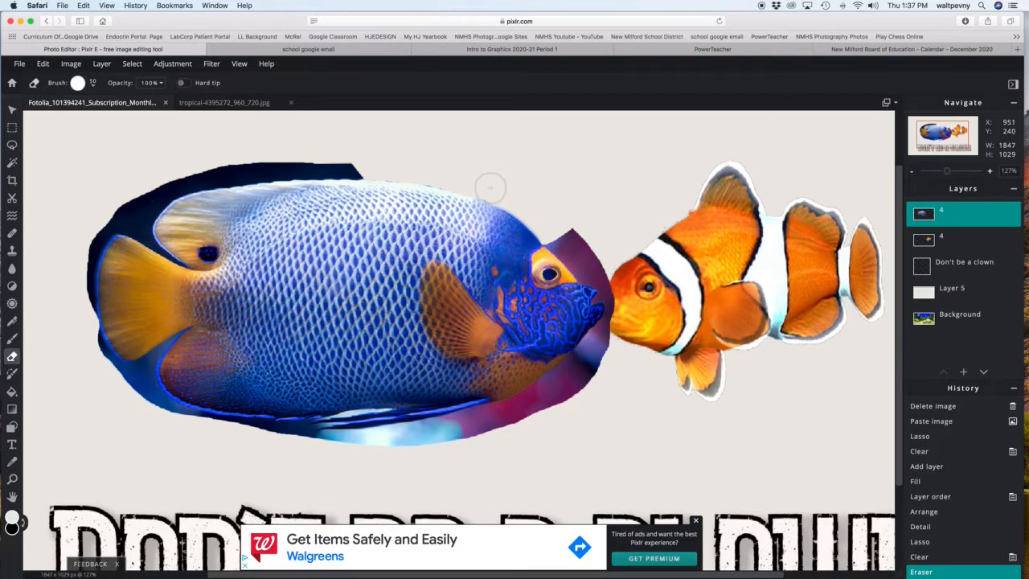
pyautogui.click(475, 181)
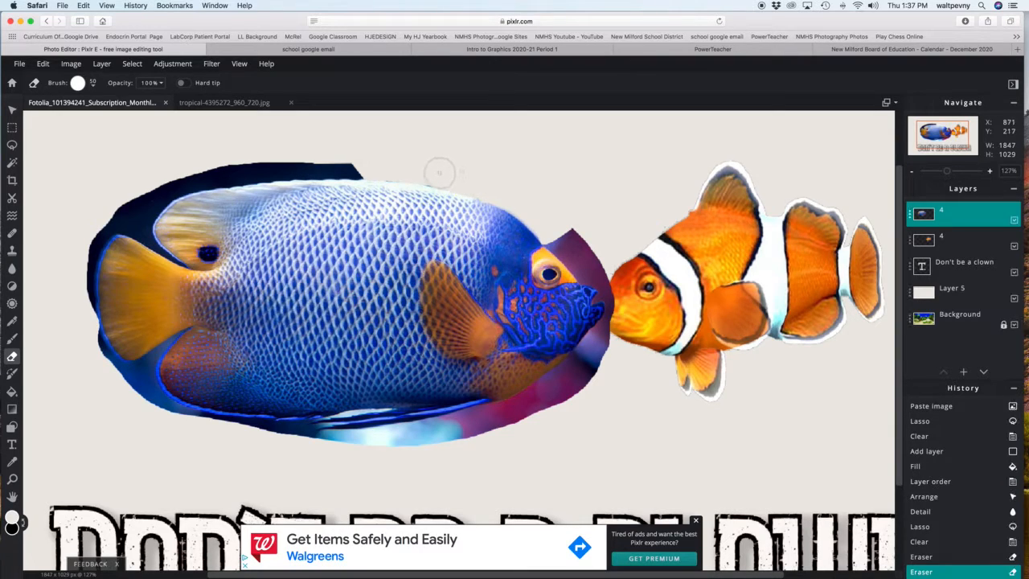
pyautogui.click(427, 170)
pyautogui.click(418, 164)
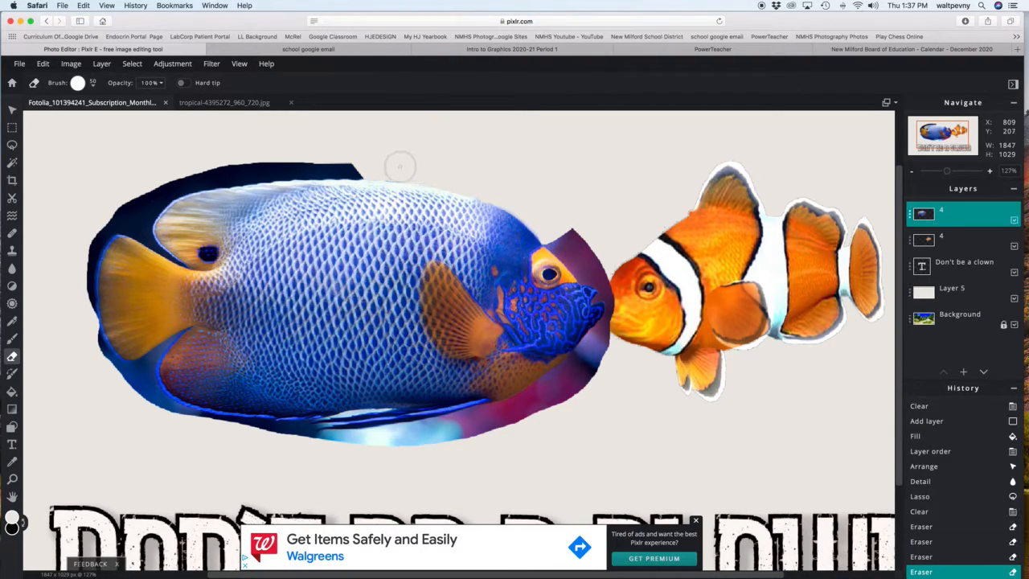
pyautogui.click(385, 165)
pyautogui.click(394, 165)
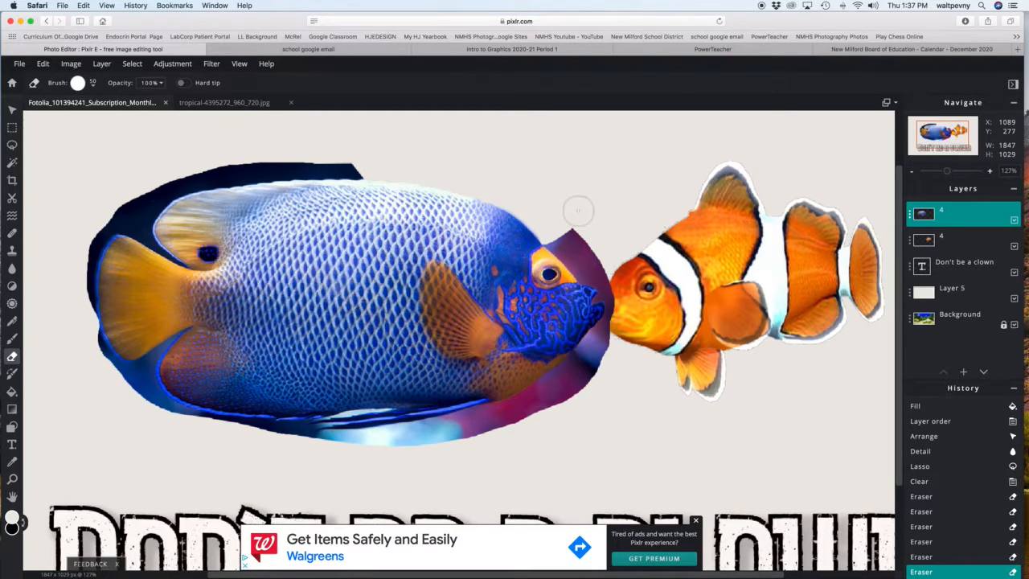
# - Hide the plain Layer 5 to reveal the aquarium background, and scale the blue fish proportionally down to about 527 by 284 px
pyautogui.click(1015, 298)
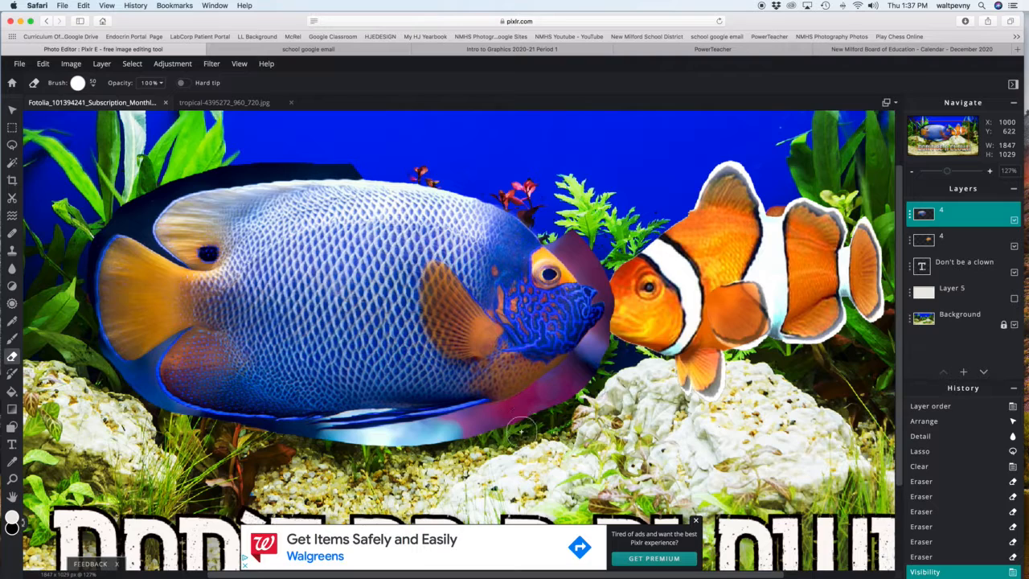
pyautogui.click(13, 109)
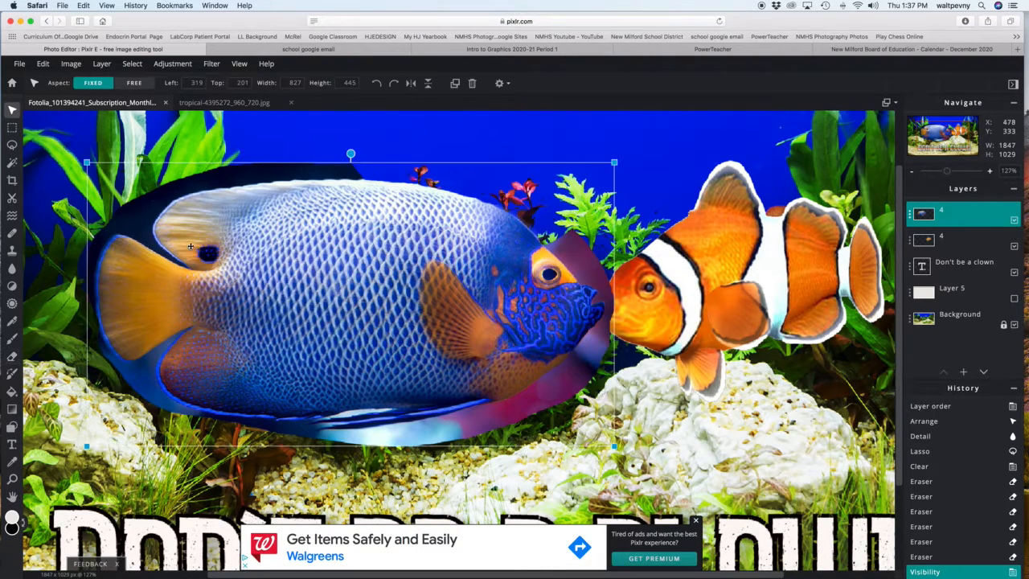
pyautogui.moveTo(86, 163); pyautogui.dragTo(277, 308)
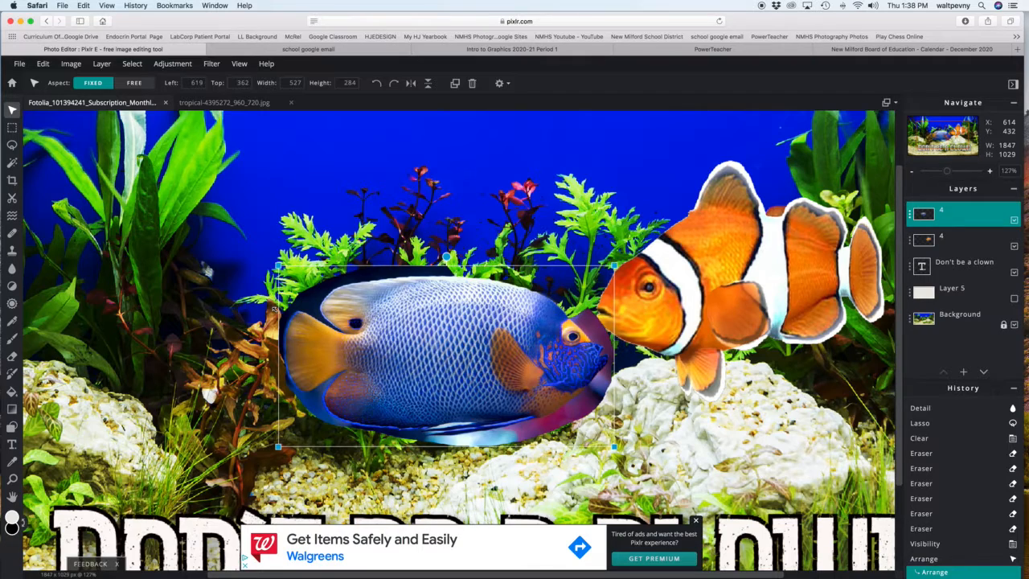
# - Move the blue fish up and away from the clownfish, to about left 295 and top 217
pyautogui.press('super+plus')
pyautogui.press('super+minus')
pyautogui.press('super+minus')
pyautogui.press('super+minus')
pyautogui.press('super+minus')
pyautogui.press('super+minus')
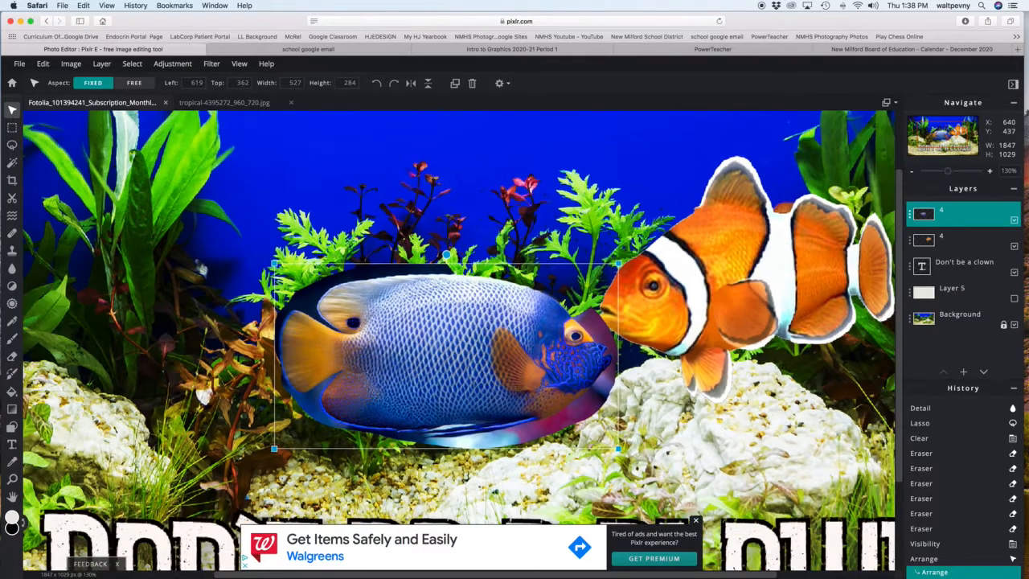
pyautogui.press('super+minus')
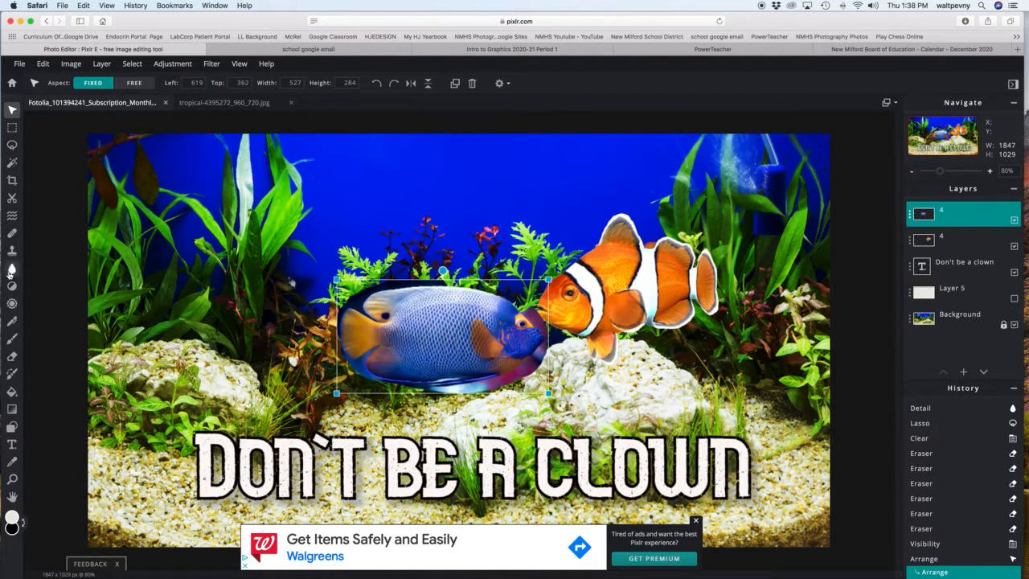
pyautogui.moveTo(410, 301); pyautogui.dragTo(280, 242)
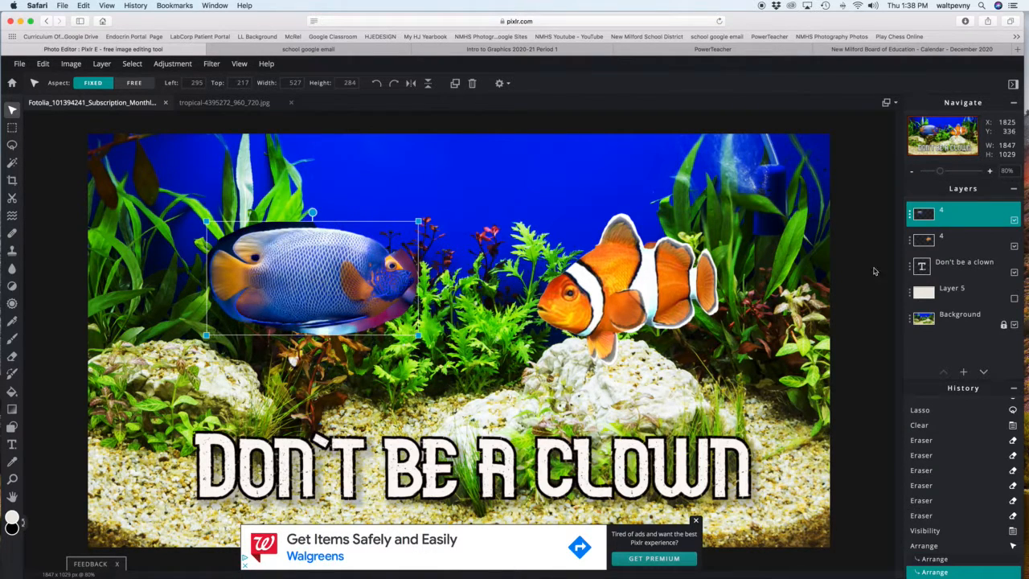
pyautogui.click(975, 238)
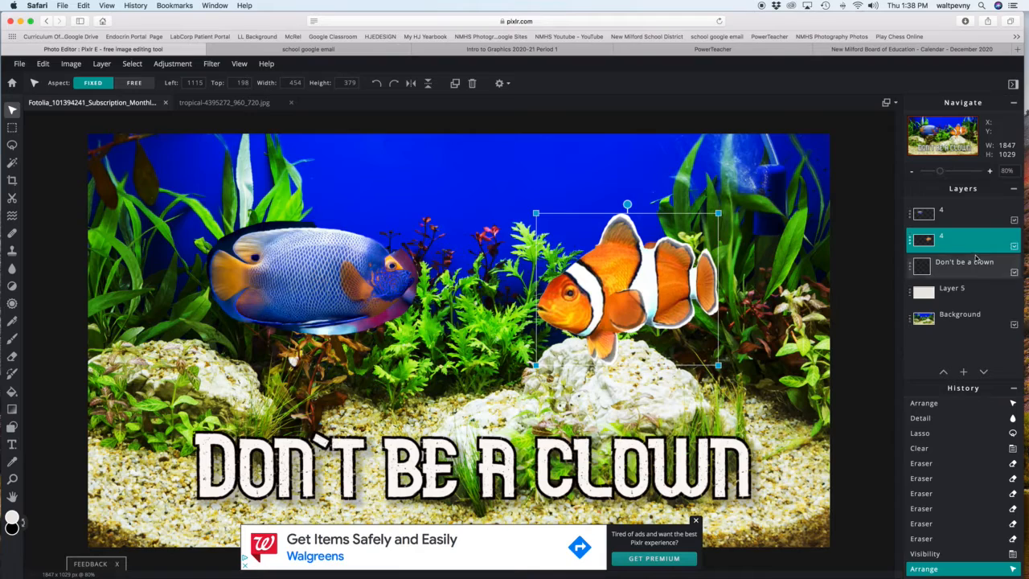
pyautogui.click(965, 266)
pyautogui.click(954, 216)
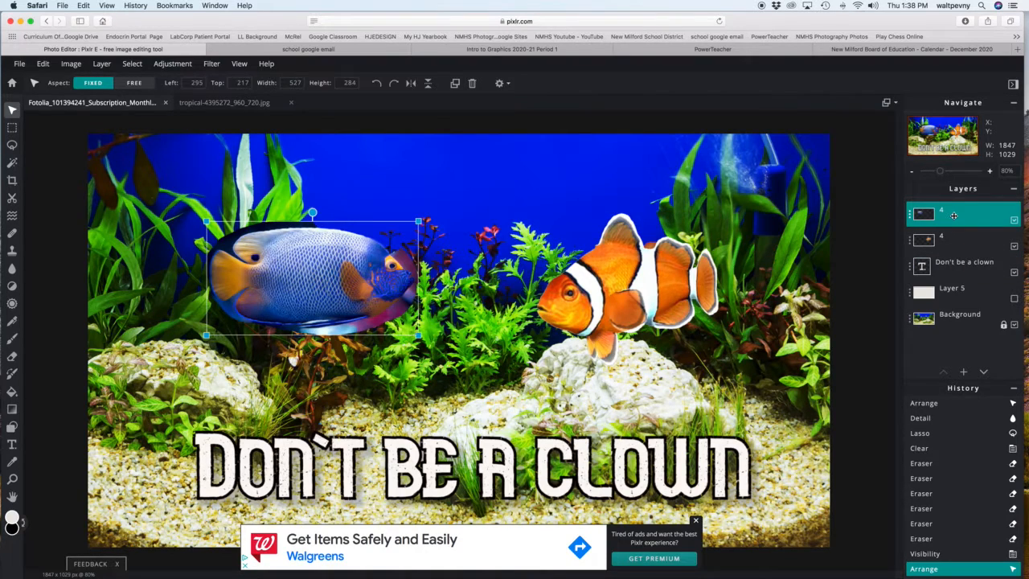